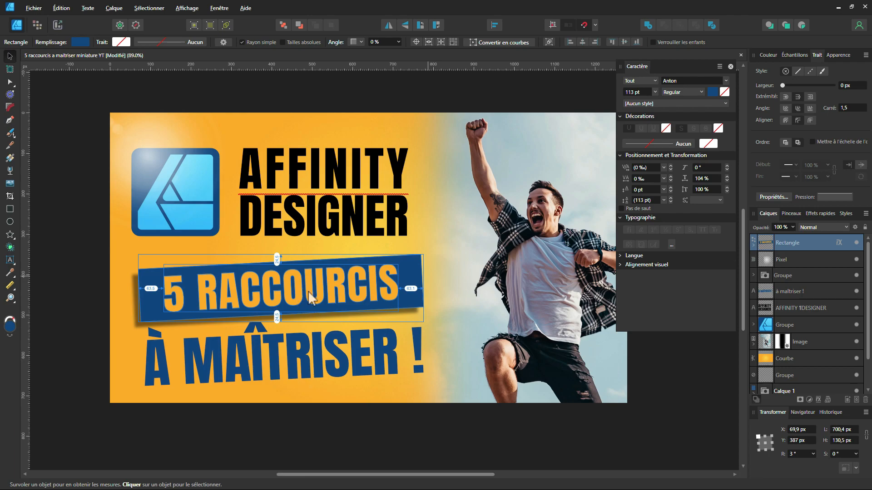
Step: Examine the lettering of the "5 RACCOURCIS" banner up close, return to the whole thumbnail and deselect the banner
scroll(309, 292, up, 5)
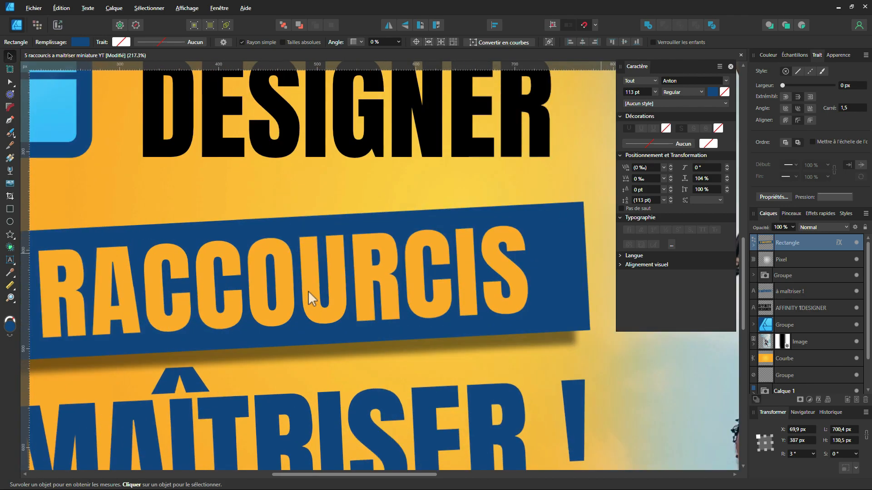
scroll(307, 290, up, 6)
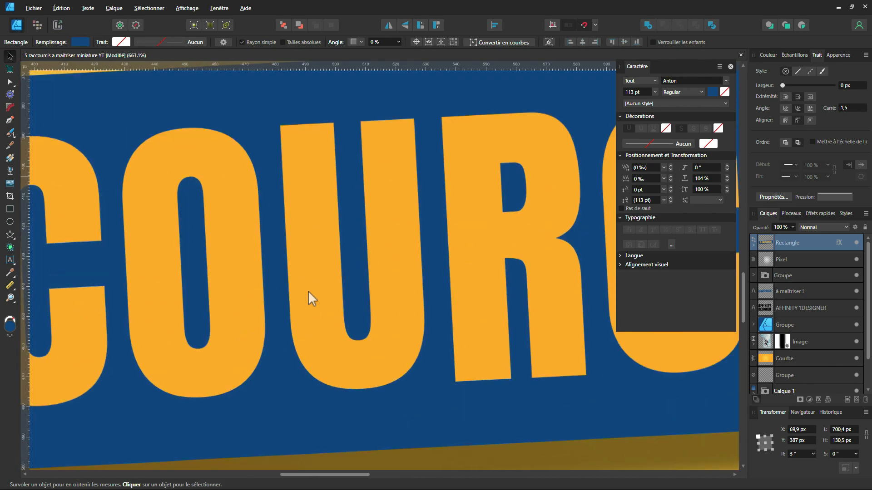
scroll(308, 291, down, 9)
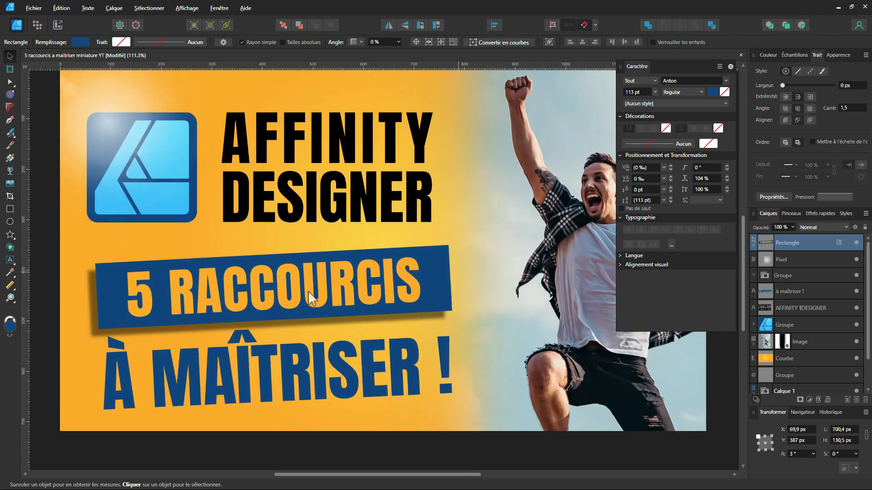
scroll(308, 291, down, 2)
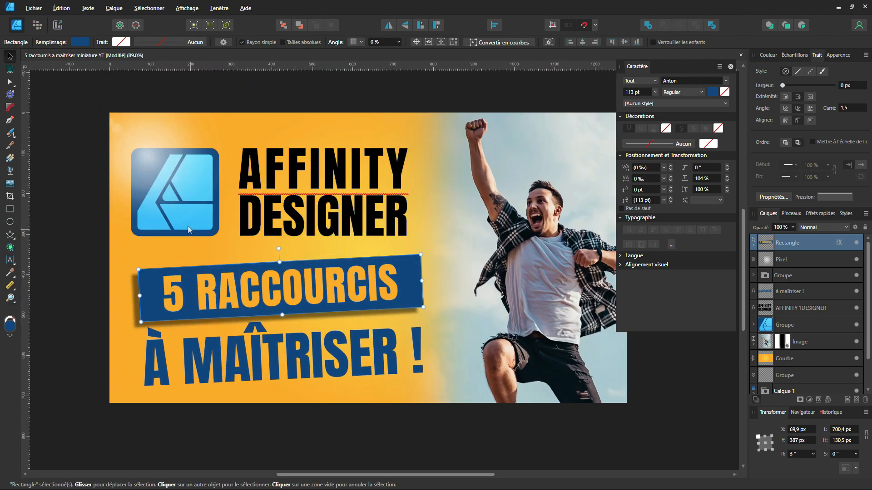
click(76, 258)
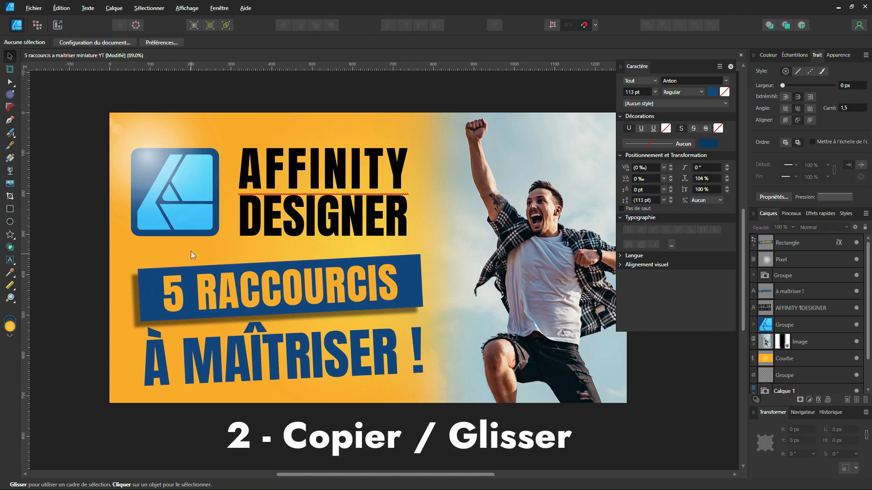
Step: Place a copy of the logo group over the jumping man at X 866.8 px, level with the original, and undo it
click(203, 219)
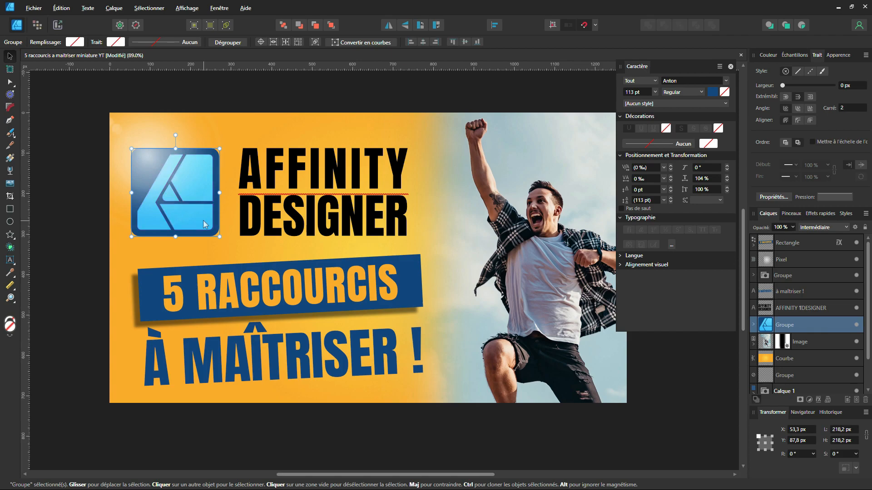
drag(203, 220, 533, 224)
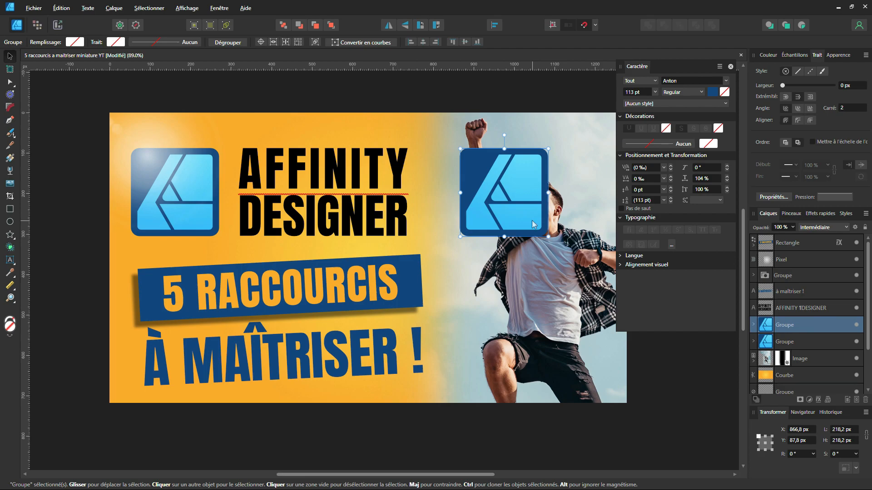
key(ctrl+z)
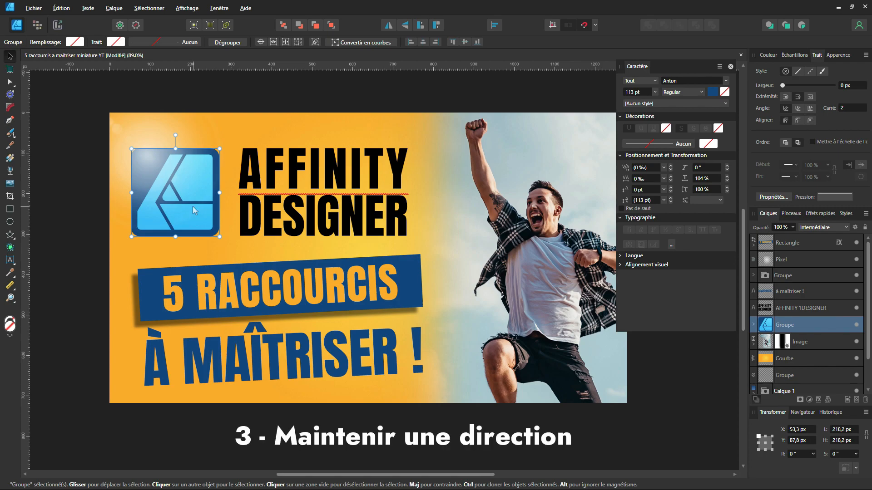
Step: Move the logo group straight up to Y 55.2 px and shift the "5 RACCOURCIS" banner over the logo and title at X 53.3, Y 124.4 px
key(shift)
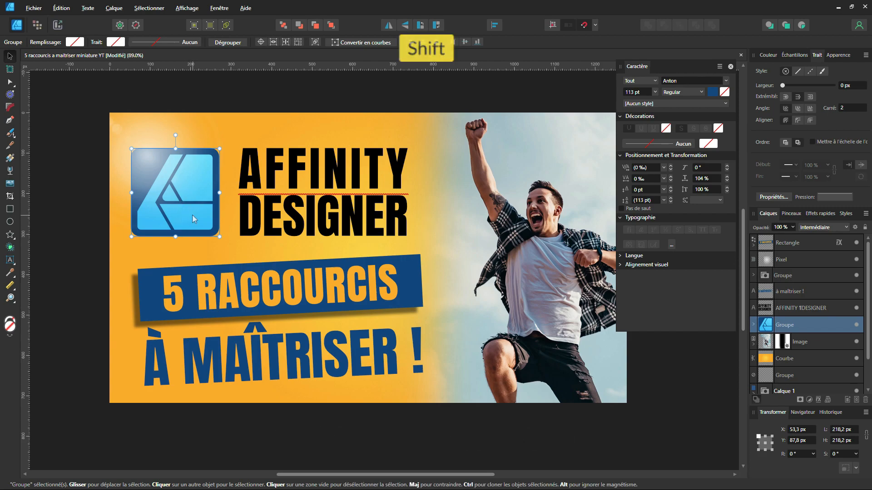
drag(192, 214, 189, 190)
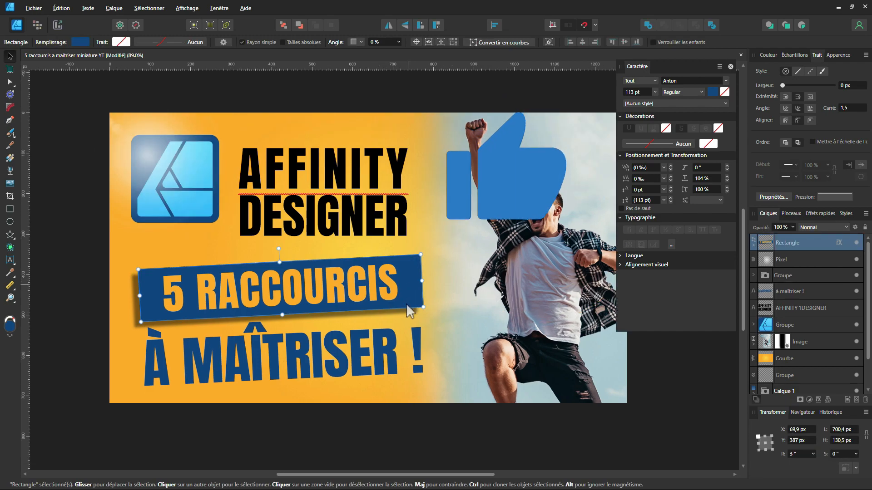
drag(406, 303, 403, 185)
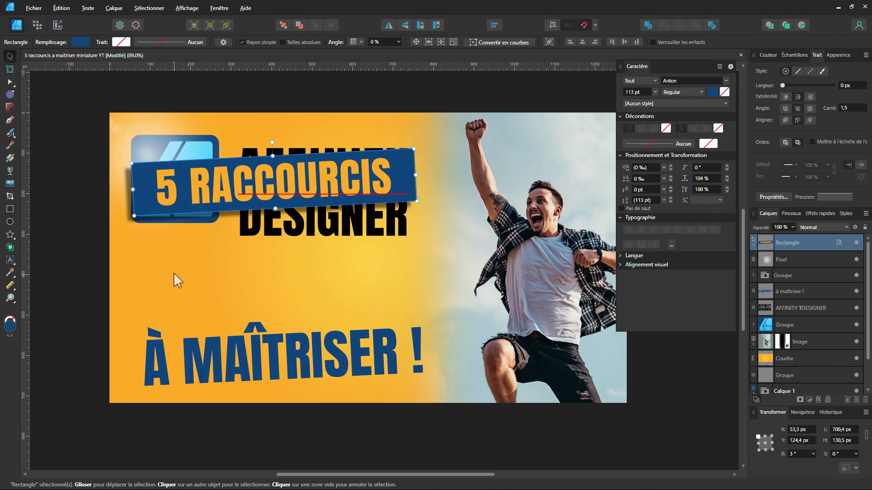
Step: Select the Pixel highlight and the logo group hidden beneath the "5 RACCOURCIS" banner, one after the other
alt+click(188, 196)
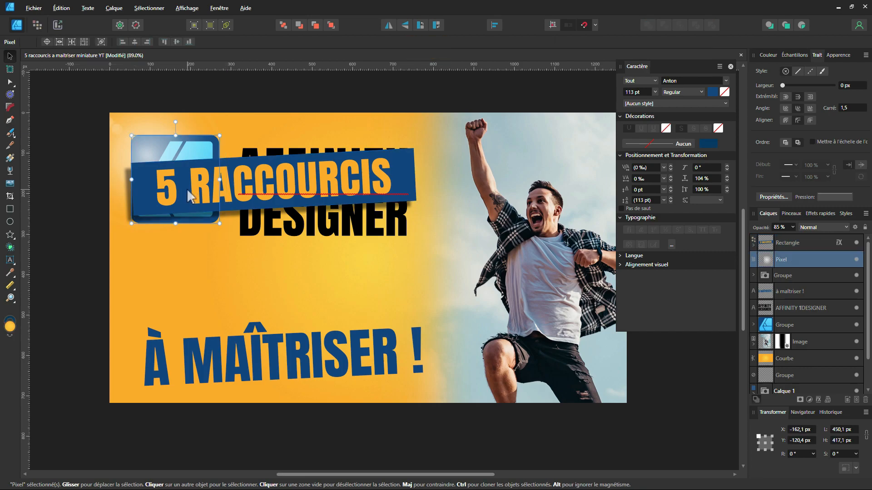
alt+click(189, 196)
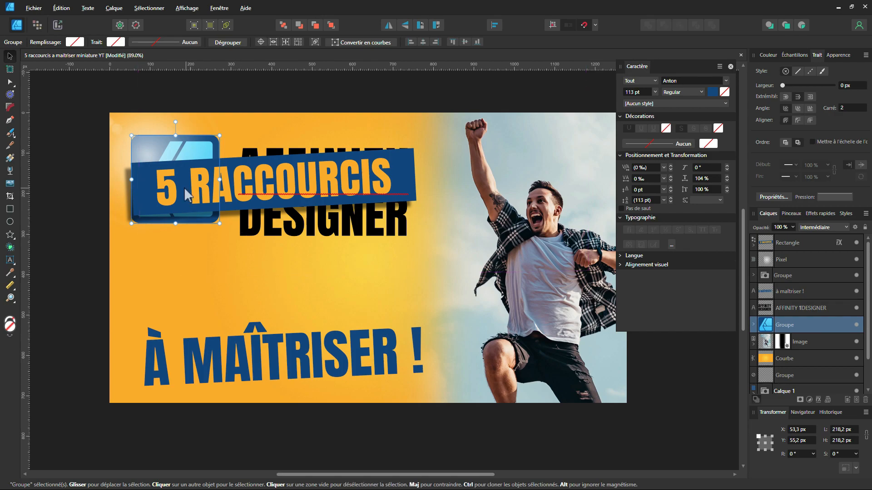
key(alt)
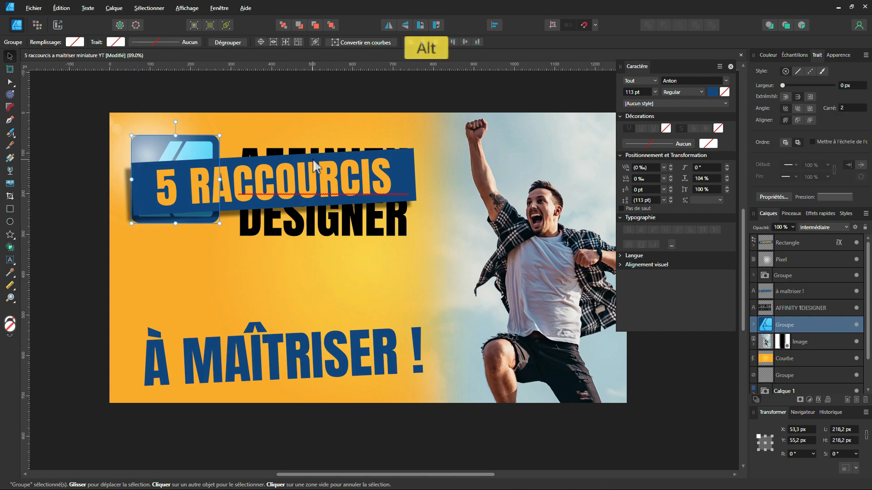
Step: Select the "AFFINITY DESIGNER" text hidden beneath the banner and try to move it downward
alt+click(391, 164)
alt+click(392, 163)
alt+click(286, 164)
alt+click(295, 155)
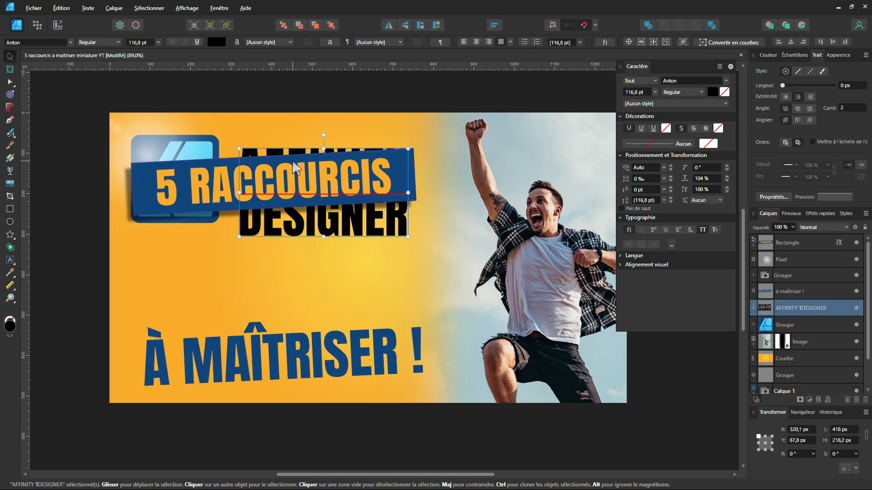
drag(294, 168, 314, 234)
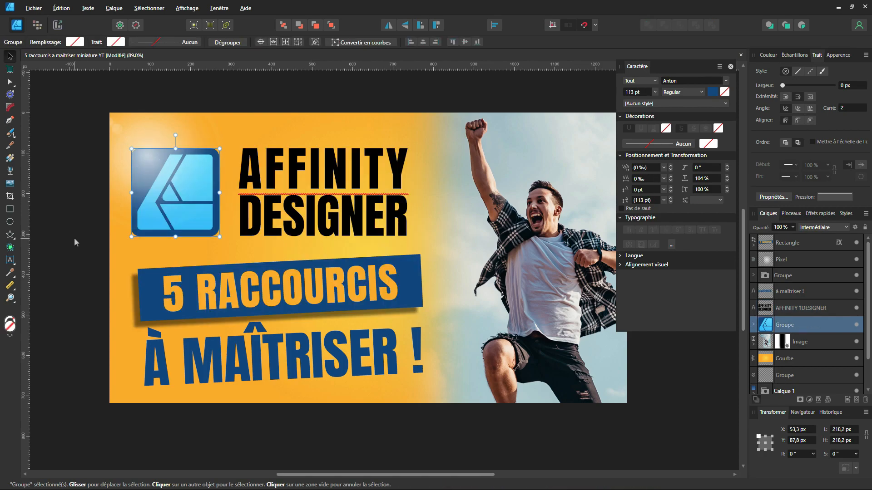
Step: Bring the Affinity Designer logo group to the front of the layer stack
click(74, 238)
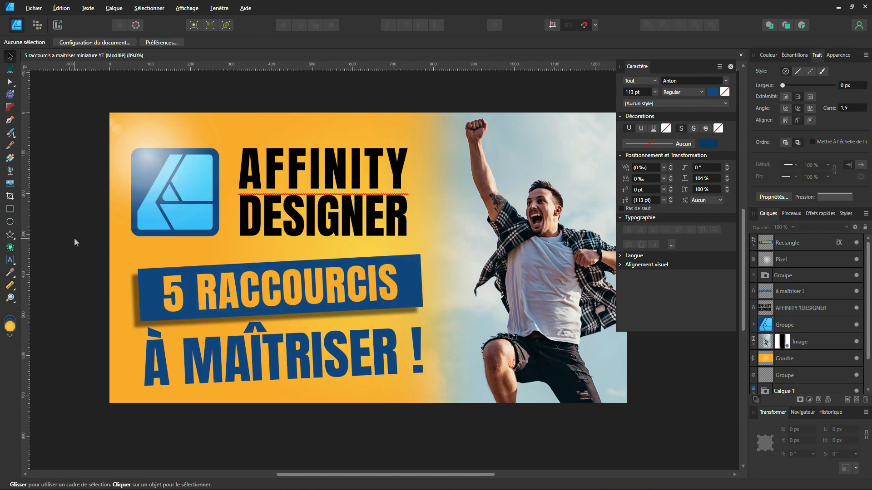
click(173, 211)
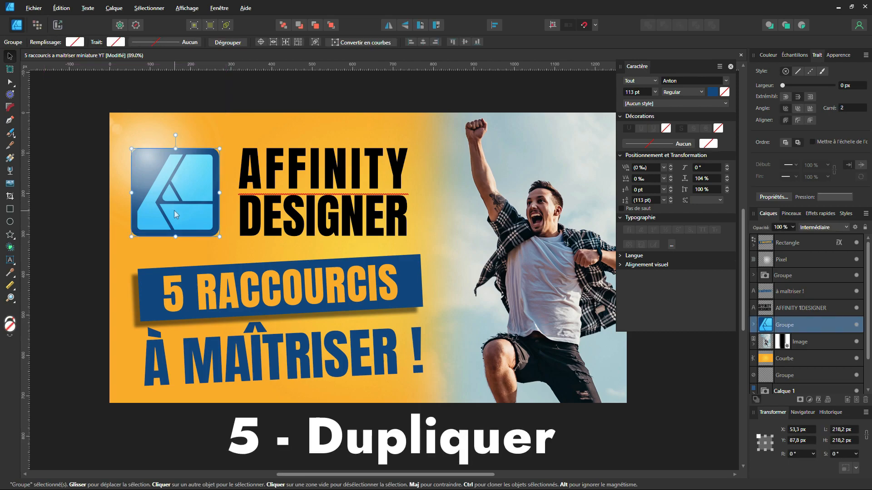
click(331, 25)
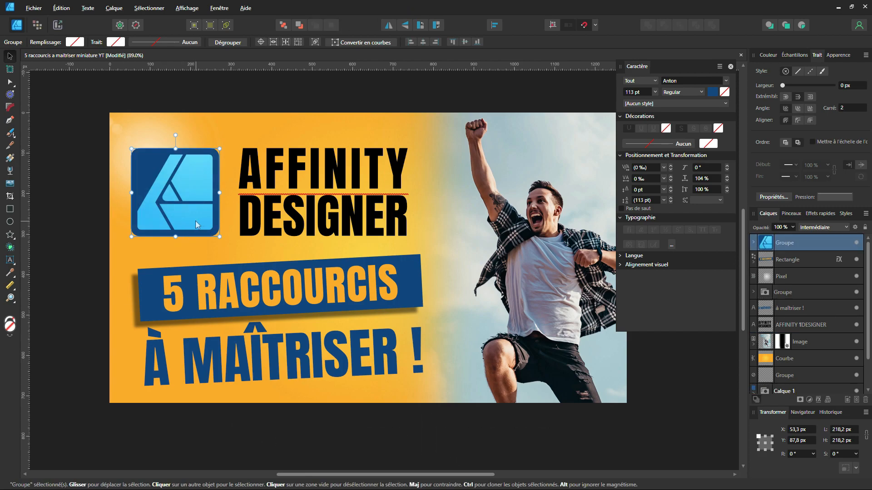
Step: Duplicate the logo group in place and move the copy horizontally over the title to X 288 px
key(ctrl)
key(ctrl+j)
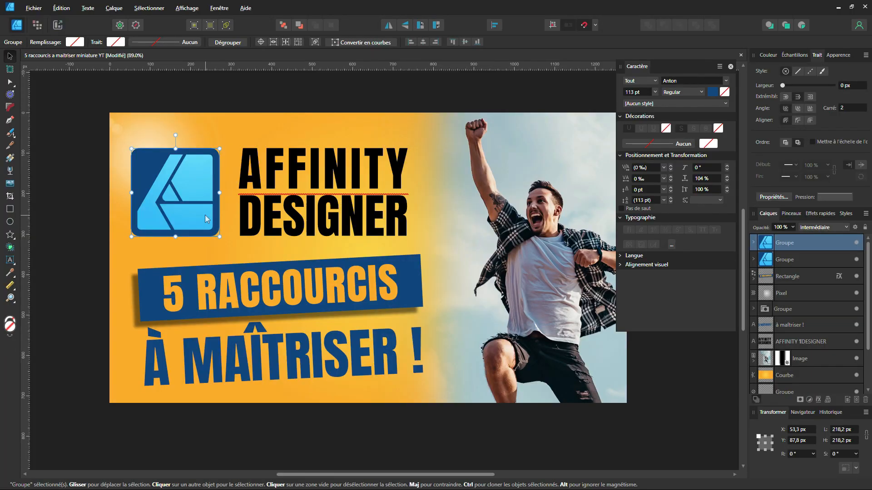
drag(205, 220, 302, 232)
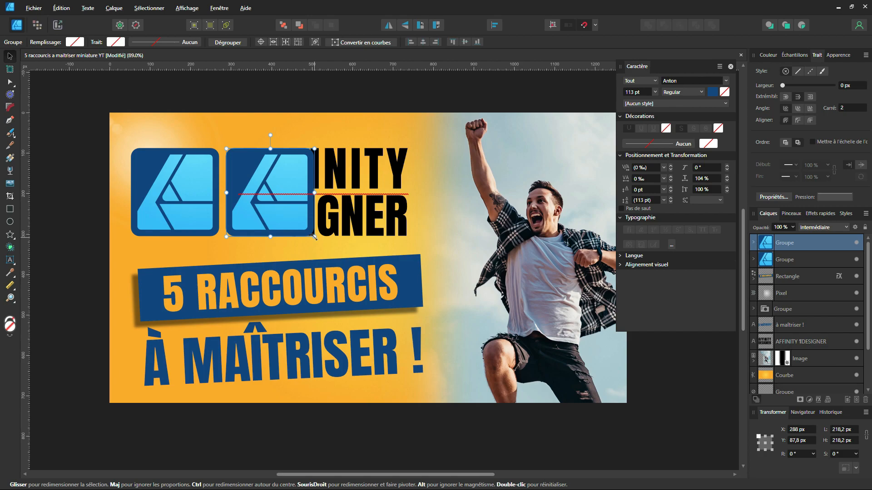
Step: Shrink the logo copy around its centre to 169.2 px square and duplicate it again with the same transformation
drag(314, 236, 303, 226)
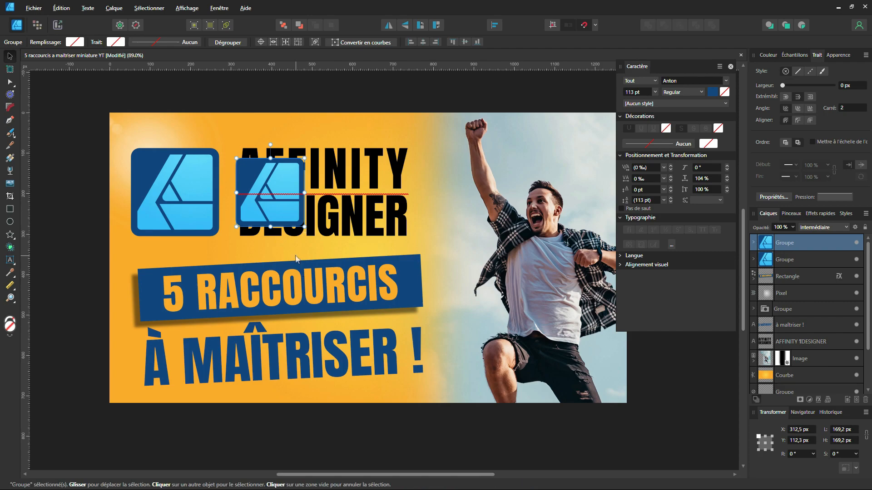
key(ctrl)
key(ctrl+j)
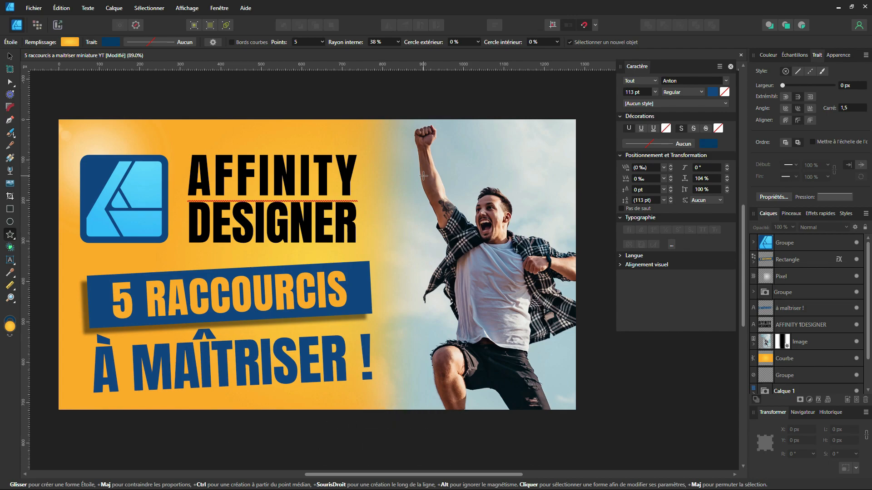
Step: Draw five-pointed stars about 124 × 121 px over the man, extending them to a three-by-three grid and reducing it to two by two
drag(415, 155, 464, 205)
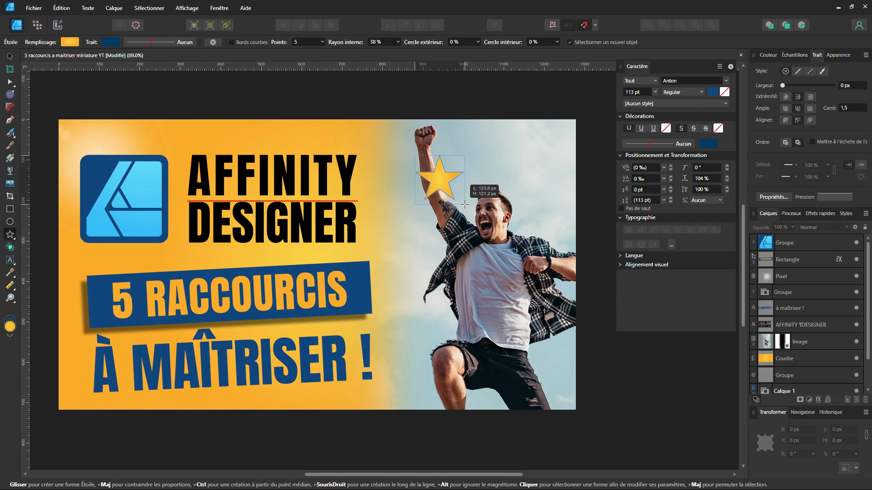
key(Right)
key(Right)
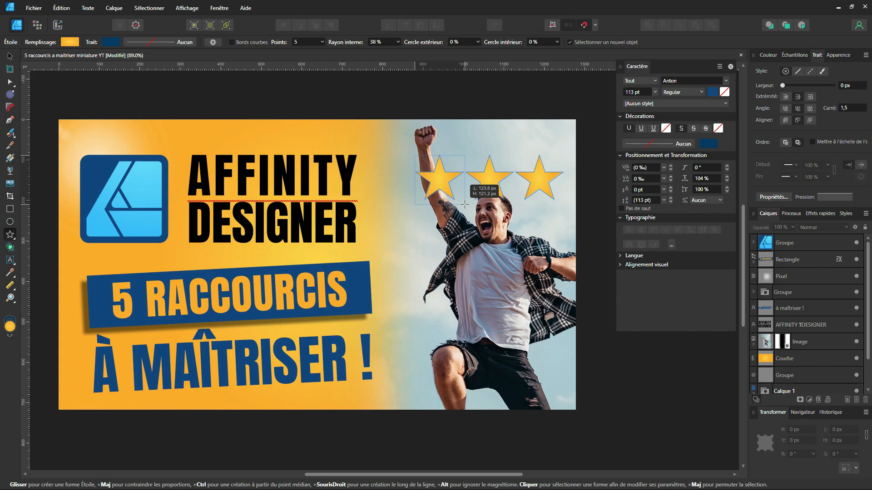
key(Down)
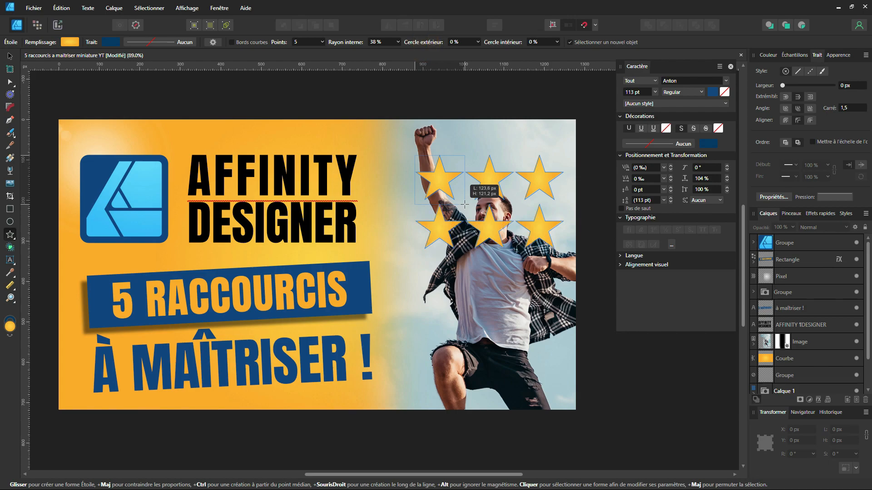
key(Down)
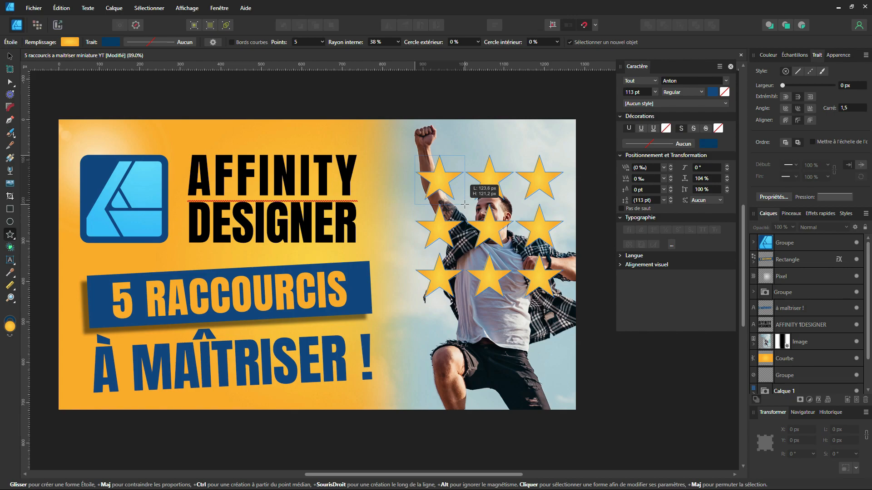
key(Left)
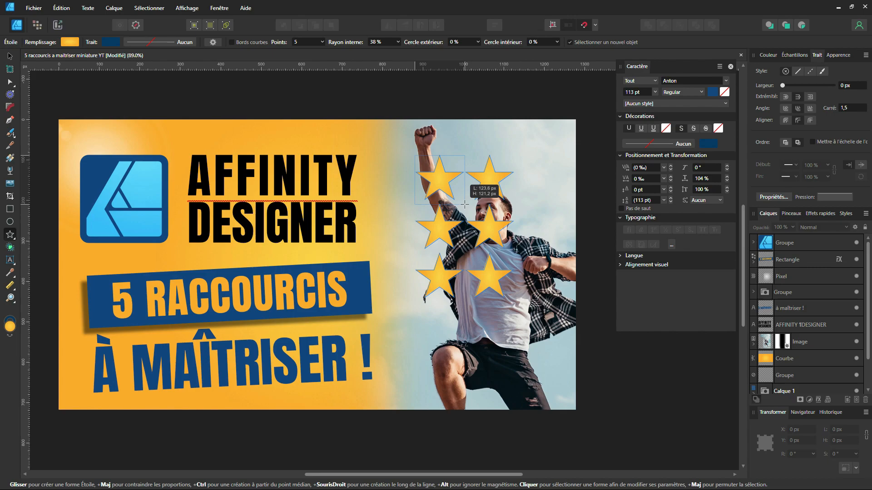
key(Up)
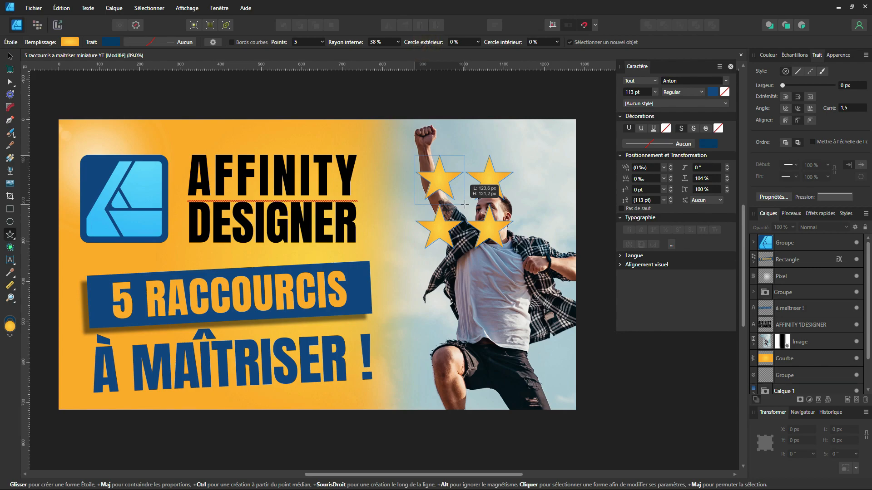